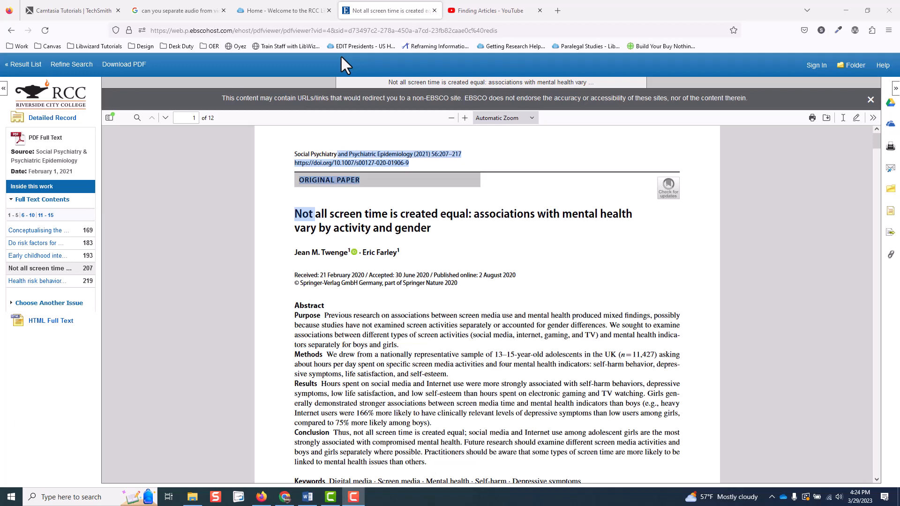
# Open the citation formats for the "Not all screen time is created equal" article and copy its MLA 9th Edition citation
pyautogui.click(890, 213)
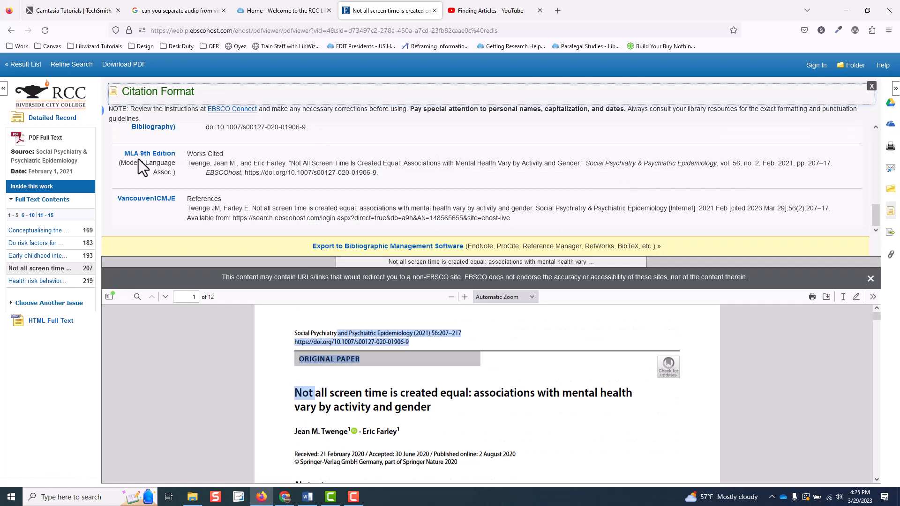
pyautogui.click(187, 164)
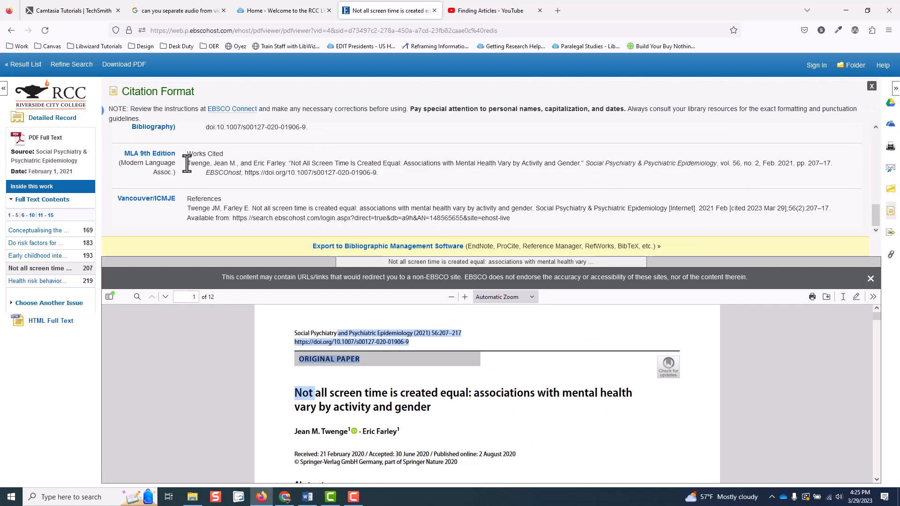
pyautogui.moveTo(187, 164); pyautogui.dragTo(384, 176)
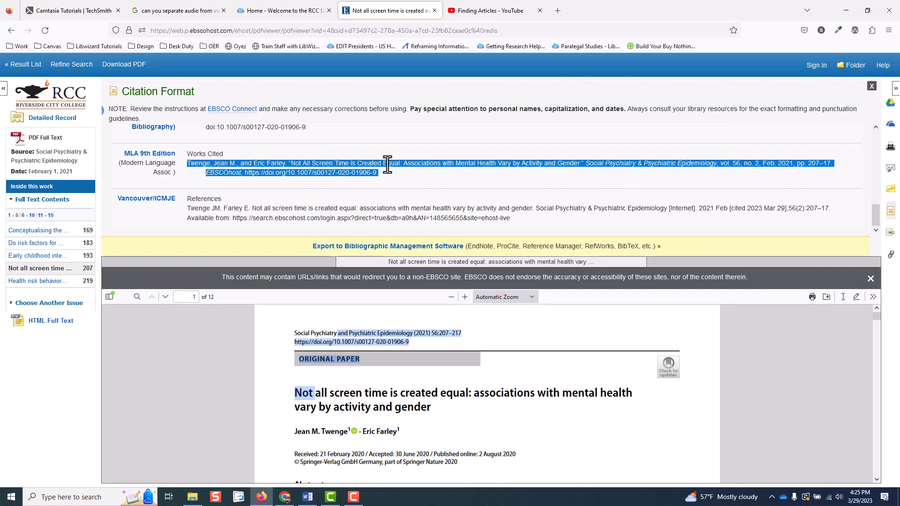
pyautogui.rightClick(387, 164)
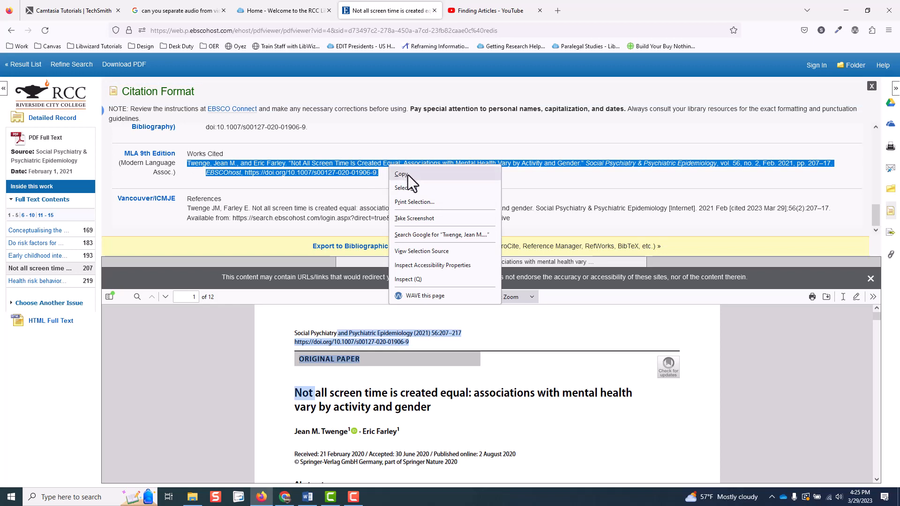
pyautogui.click(408, 175)
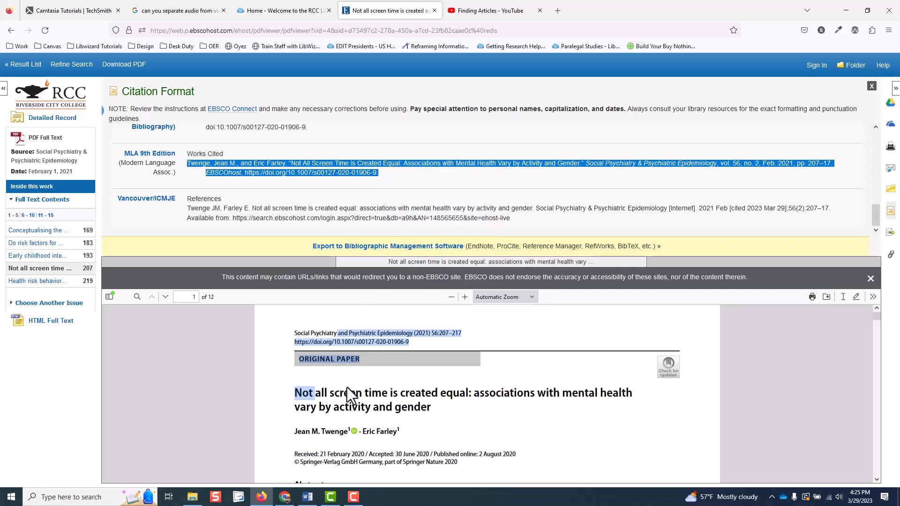
# Switch to the Word Works Cited template and paste the citation below the heading with merged formatting
pyautogui.moveTo(310, 501)
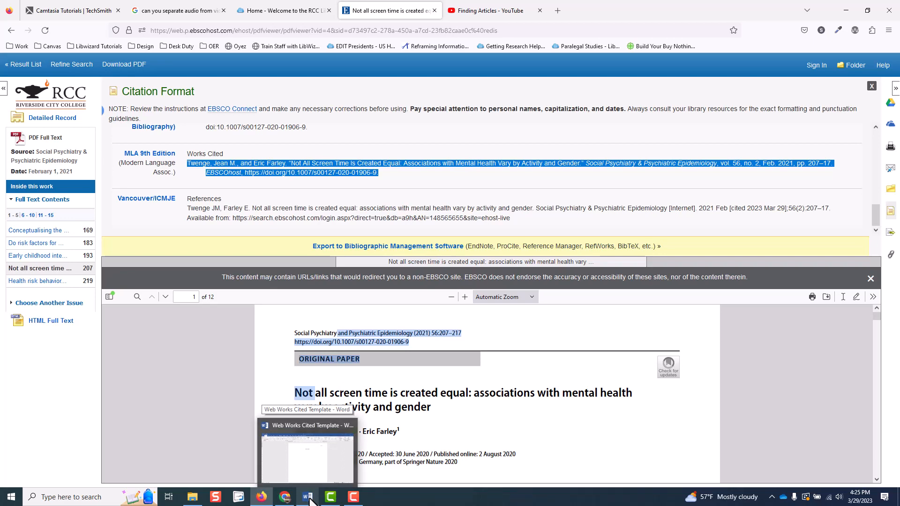
pyautogui.click(310, 500)
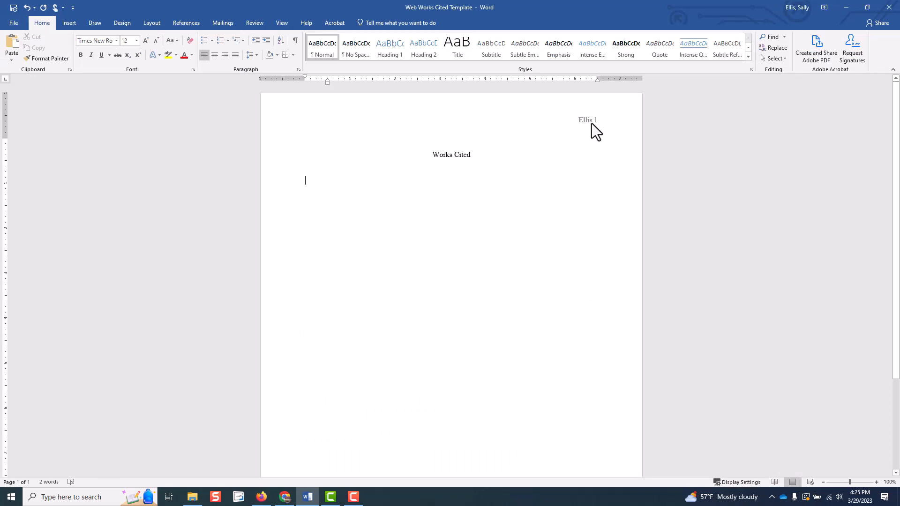
pyautogui.rightClick(305, 182)
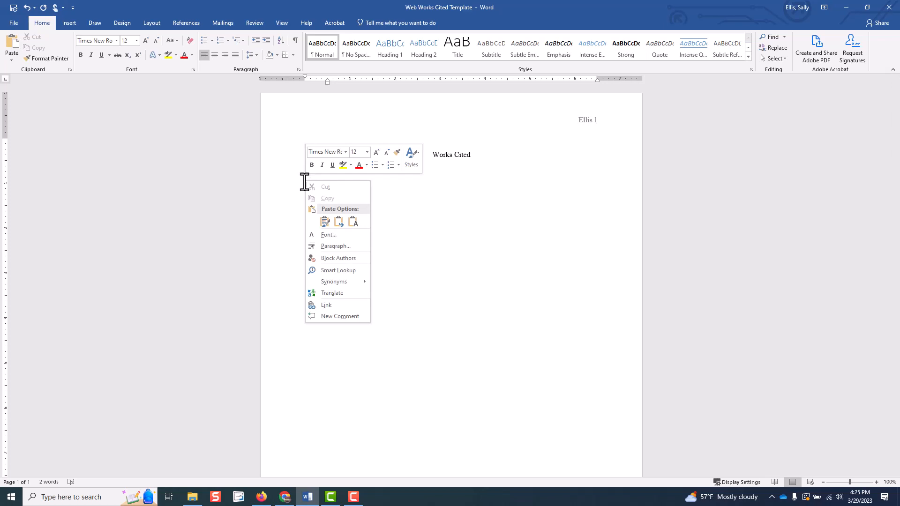
pyautogui.click(339, 223)
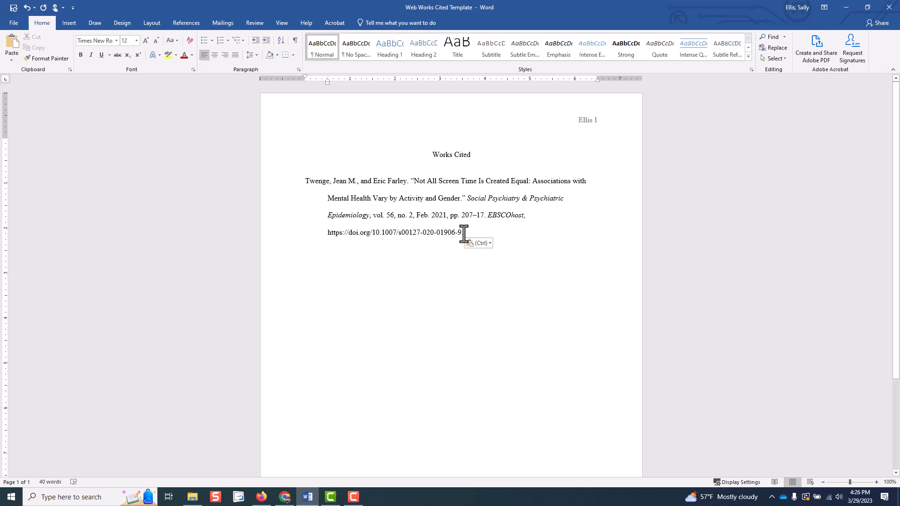
# Start a new paragraph after the pasted citation and remove the hyperlink from its DOI address
pyautogui.press('Return')
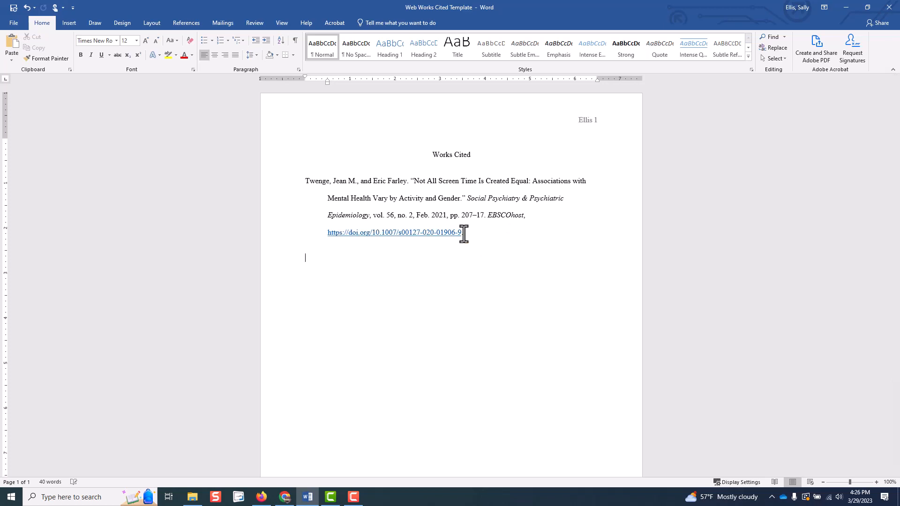
pyautogui.rightClick(401, 233)
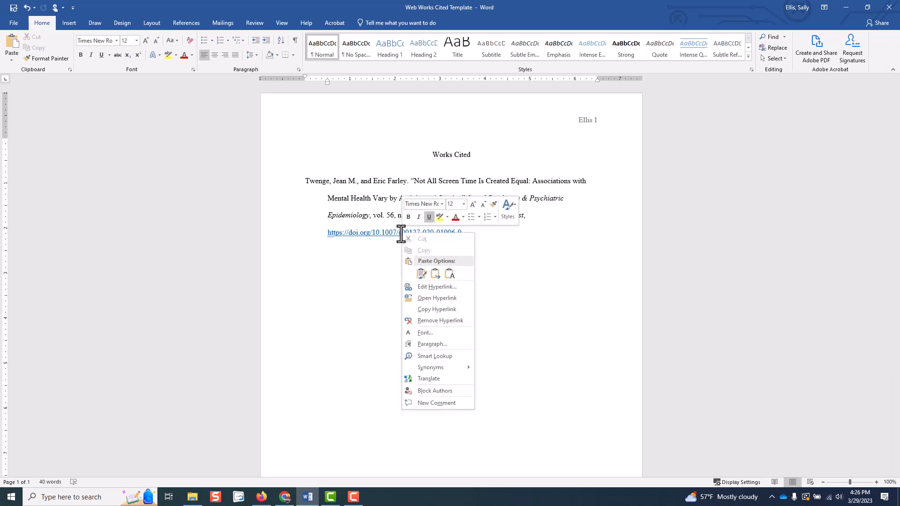
pyautogui.click(432, 321)
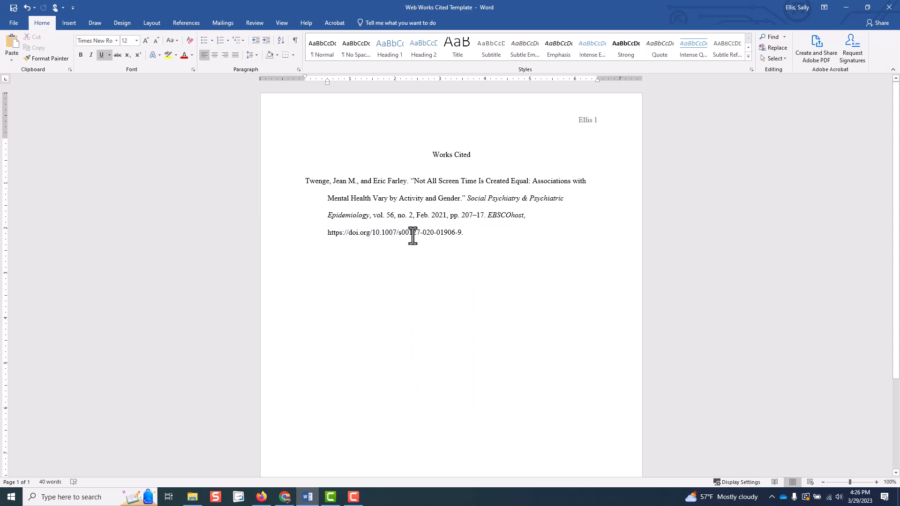
pyautogui.click(312, 253)
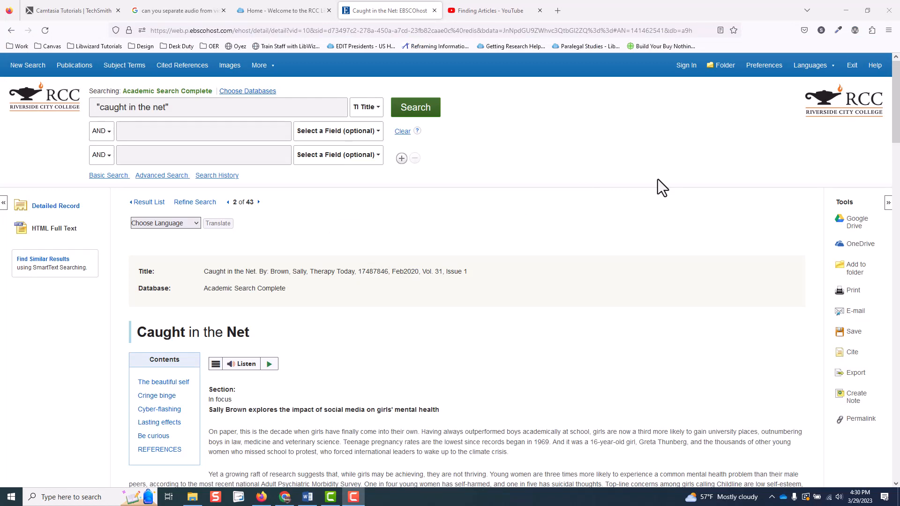
# Open the citation formats for the EBSCOhost article "Caught in the Net" and copy its MLA 9th Edition citation
pyautogui.scroll(-2, 454, 298)
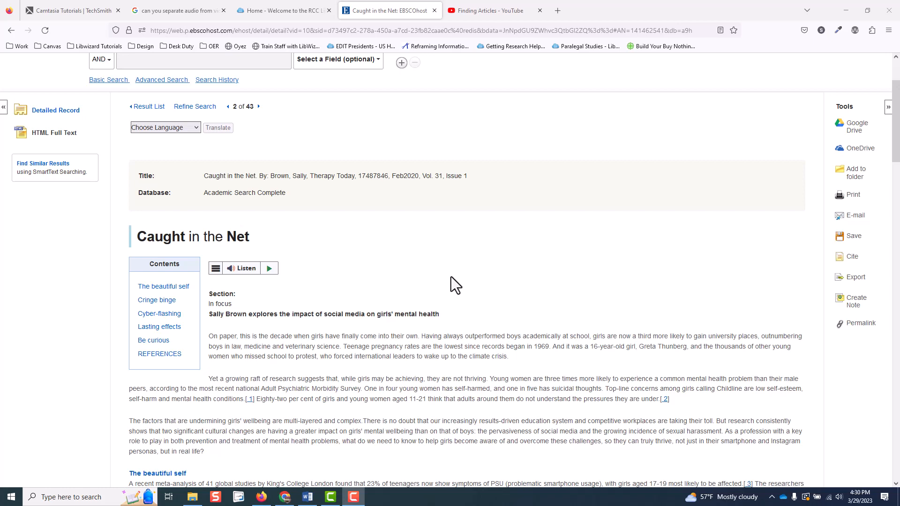
pyautogui.click(851, 259)
pyautogui.scroll(-5, 502, 227)
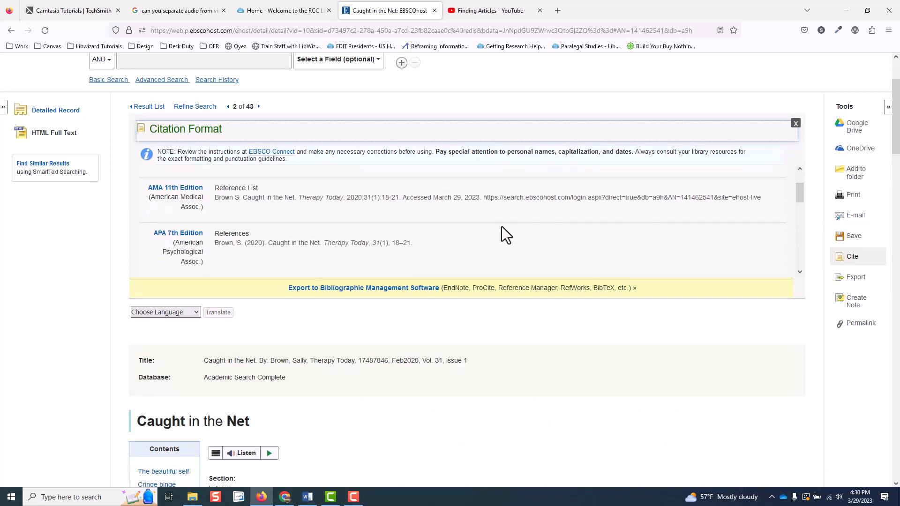
pyautogui.scroll(-2, 501, 233)
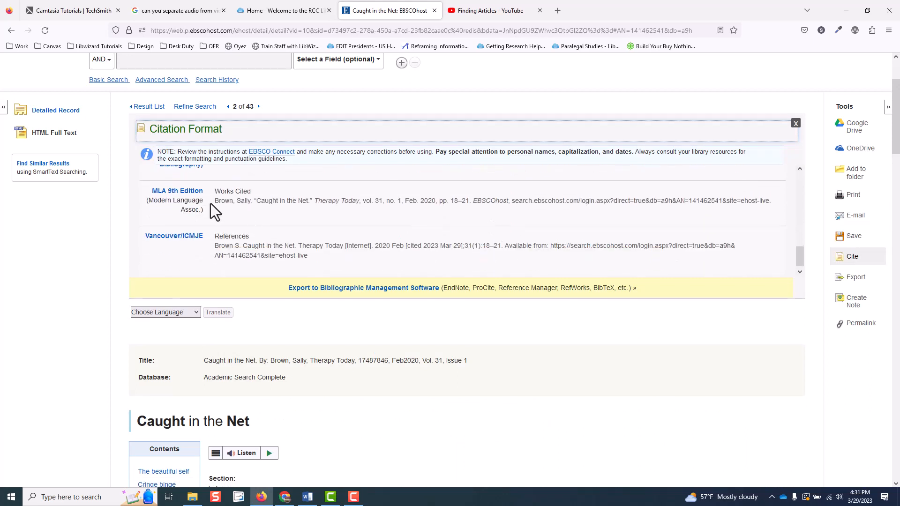
pyautogui.moveTo(214, 200); pyautogui.dragTo(437, 193)
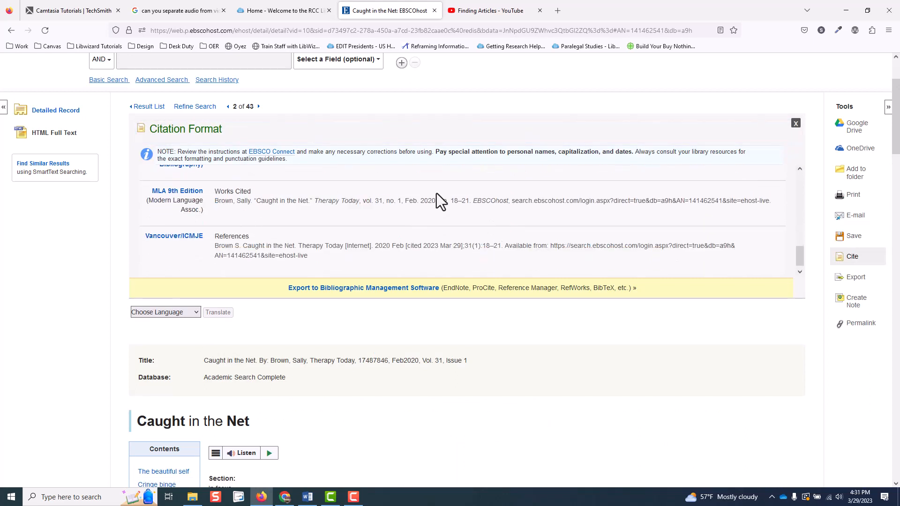
pyautogui.moveTo(650, 196); pyautogui.dragTo(771, 203)
pyautogui.rightClick(760, 203)
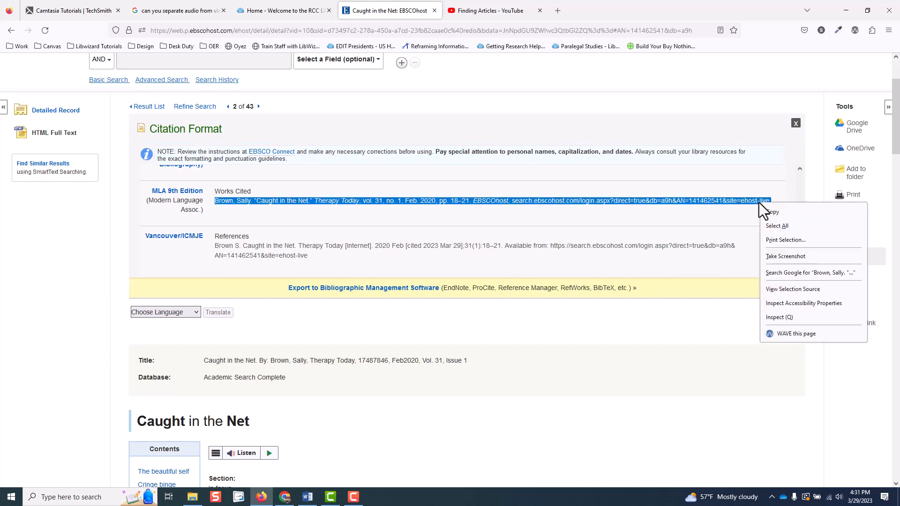
pyautogui.click(770, 221)
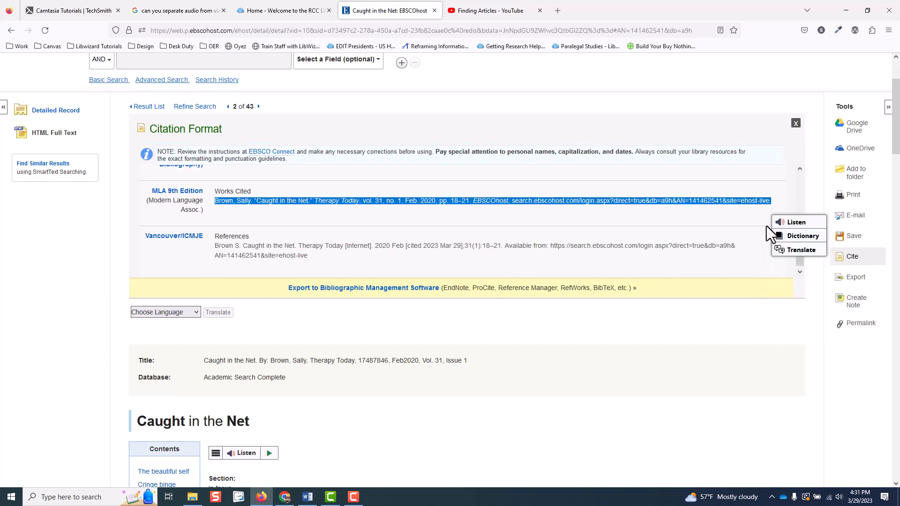
# Switch to the Word document and paste the "Caught in the Net" citation below the first entry with merged formatting
pyautogui.click(307, 496)
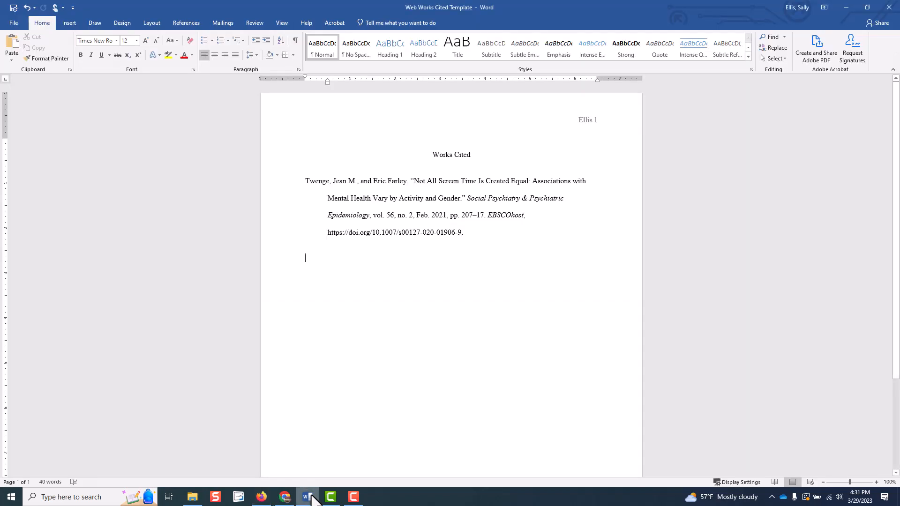
pyautogui.rightClick(310, 255)
pyautogui.click(344, 297)
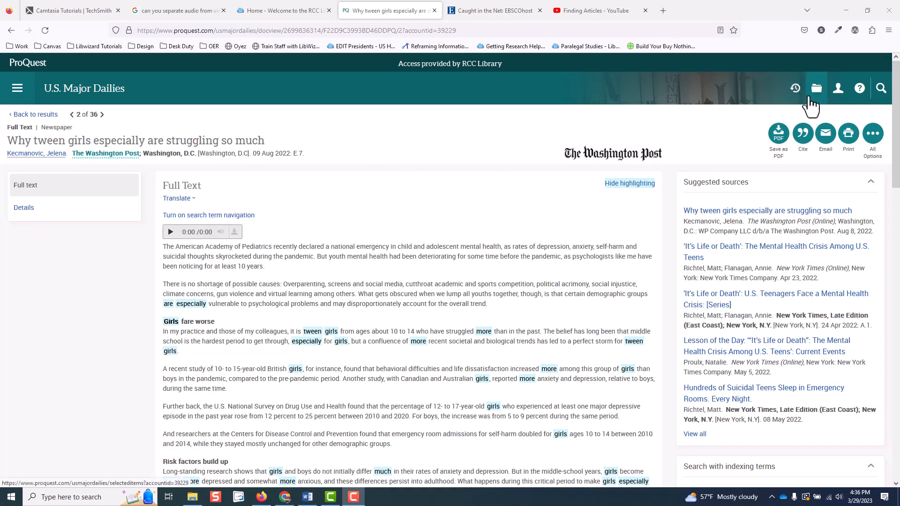
# Copy ProQuest's MLA 9th citation for "Why tween girls especially are struggling so much" and paste it with merged formatting below the Word document's last entry
pyautogui.click(804, 140)
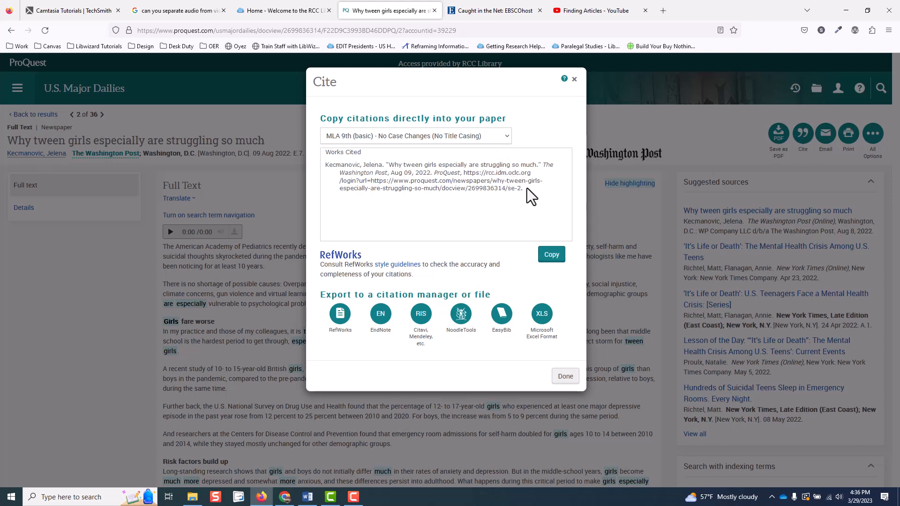
pyautogui.click(552, 257)
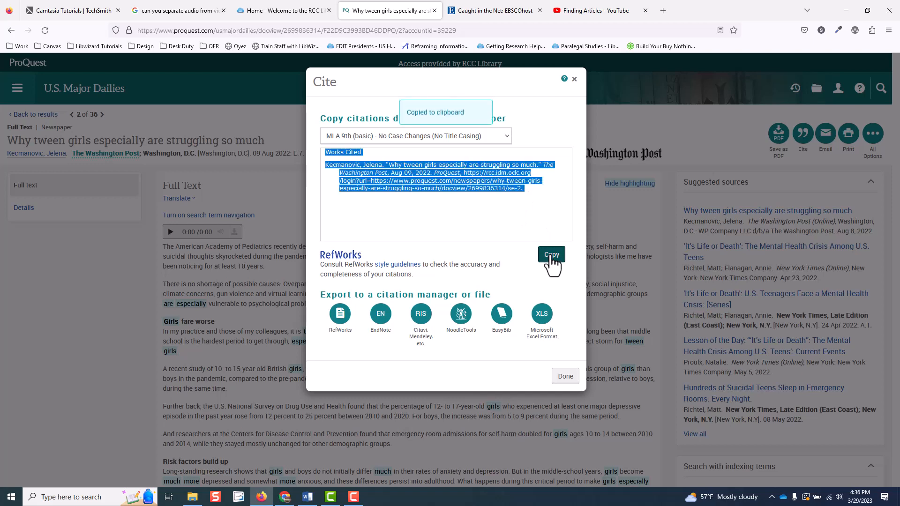
pyautogui.click(308, 497)
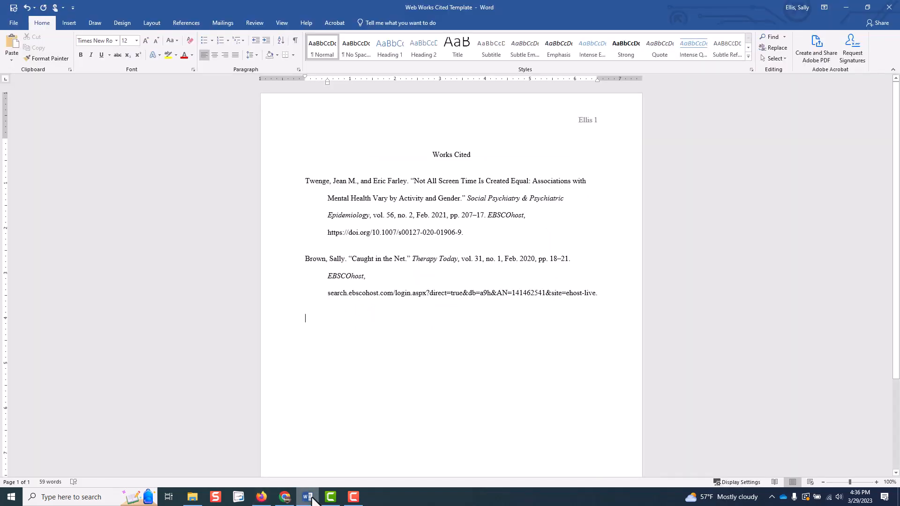
pyautogui.rightClick(307, 318)
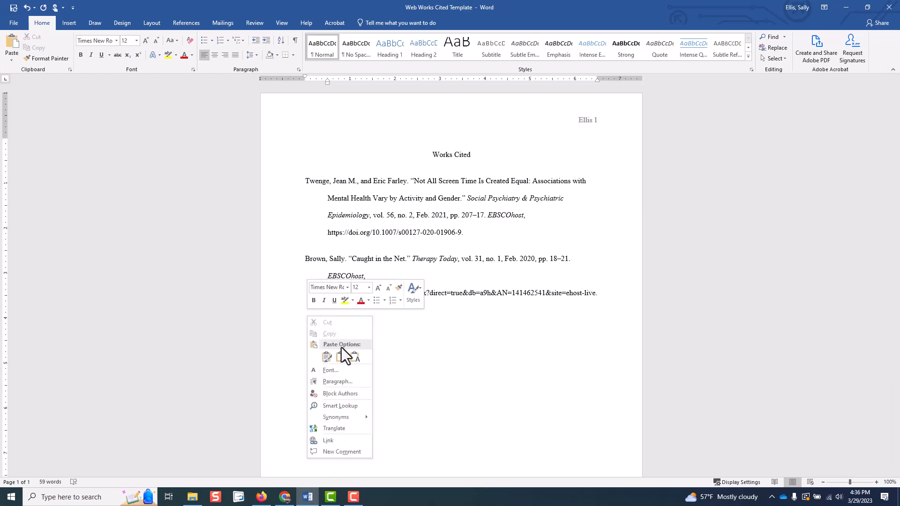
pyautogui.click(339, 360)
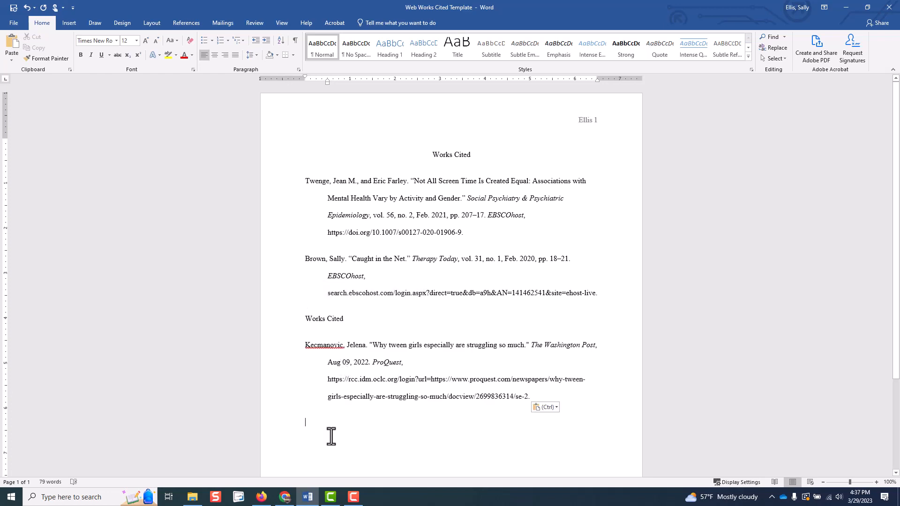
# Delete the duplicate "Works Cited" line pasted above the Washington Post entry
pyautogui.click(347, 319)
pyautogui.moveTo(332, 322); pyautogui.dragTo(303, 320)
pyautogui.press('Delete')
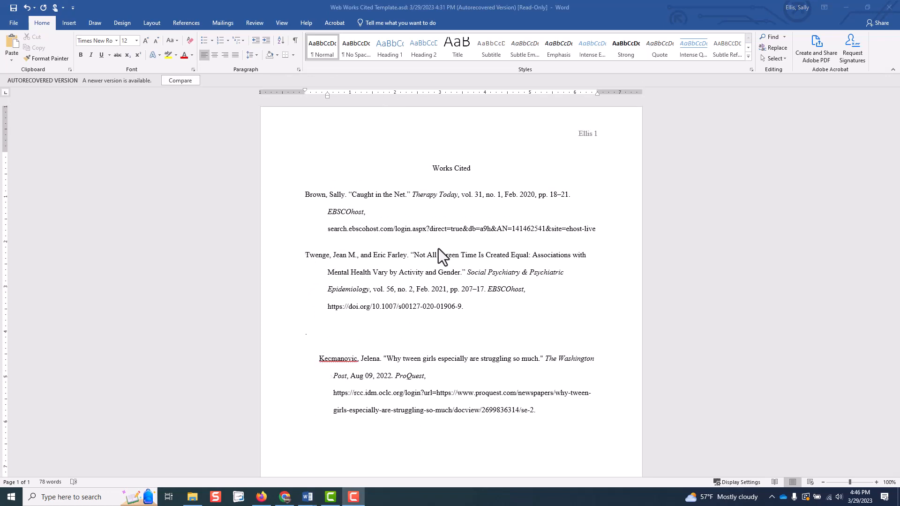
# Move the Washington Post entry between the "Caught in the Net" and "Not All Screen Time Is Created Equal" entries, adding blank lines for it
pyautogui.click(299, 247)
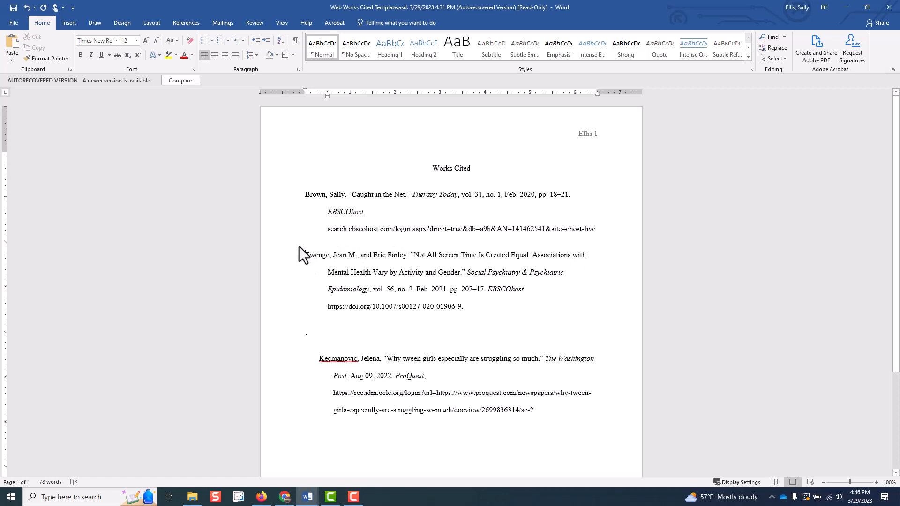
pyautogui.press('Return')
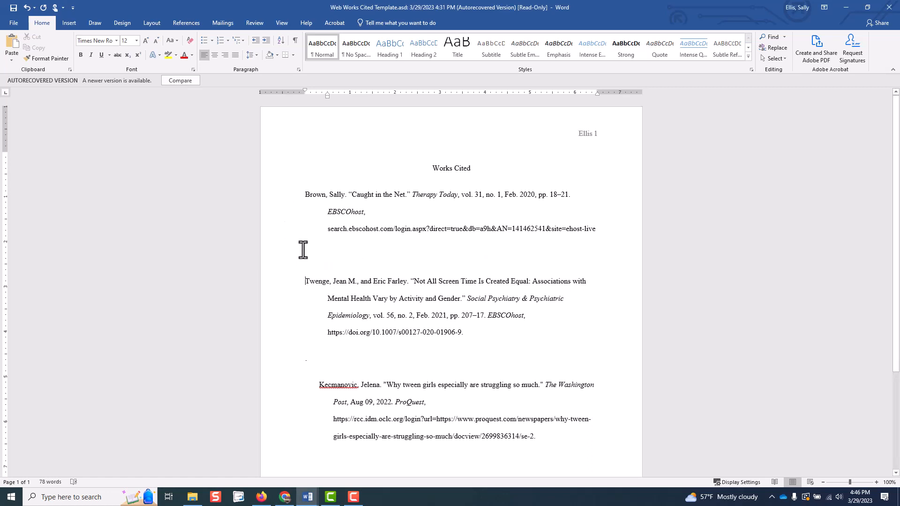
pyautogui.press('Up')
pyautogui.press('Up')
pyautogui.press('Return')
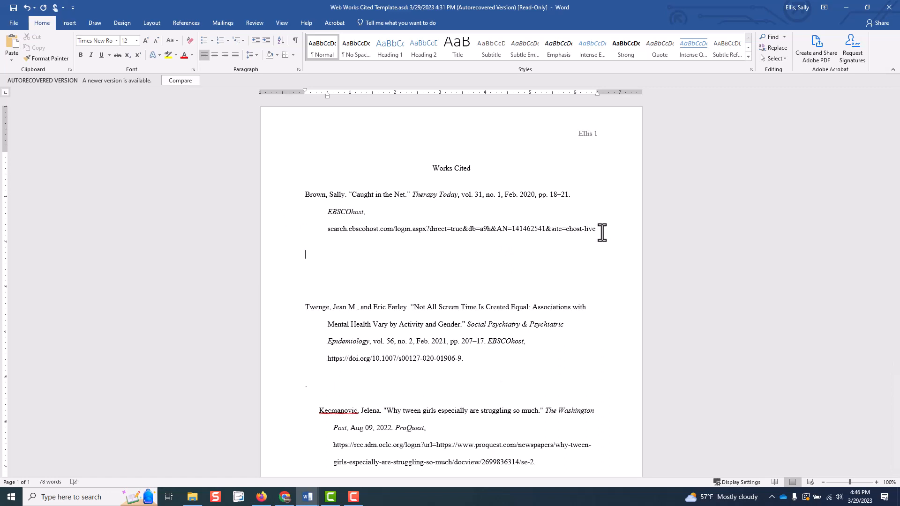
pyautogui.tripleClick(536, 465)
pyautogui.press('Delete')
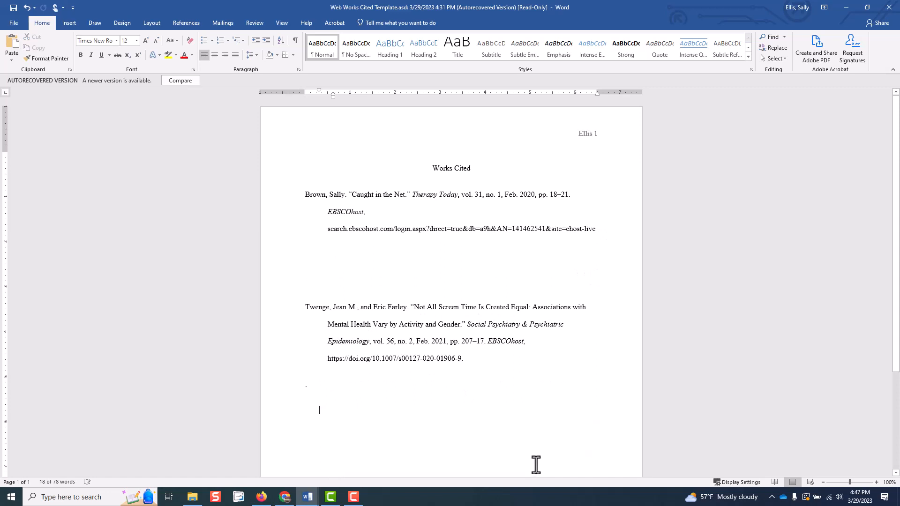
pyautogui.click(301, 261)
pyautogui.hotkey('ctrl', 'v')
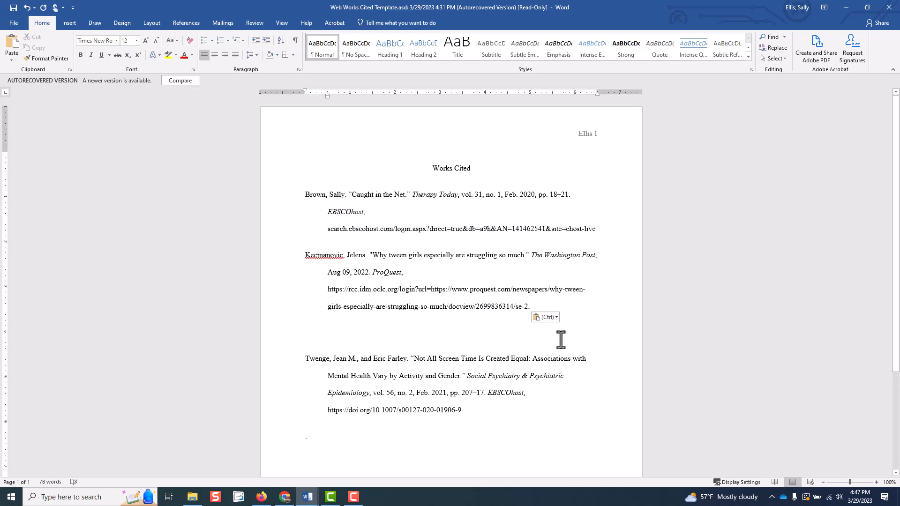
# Add a period at the end of the "Caught in the Net" entry's web address
pyautogui.click(595, 230)
pyautogui.write('.')
# Turn off added space between same-style paragraphs from the heading through the last entry, and delete the blank line above "Not All Screen Time Is Created Equal"
pyautogui.moveTo(430, 168); pyautogui.dragTo(481, 411)
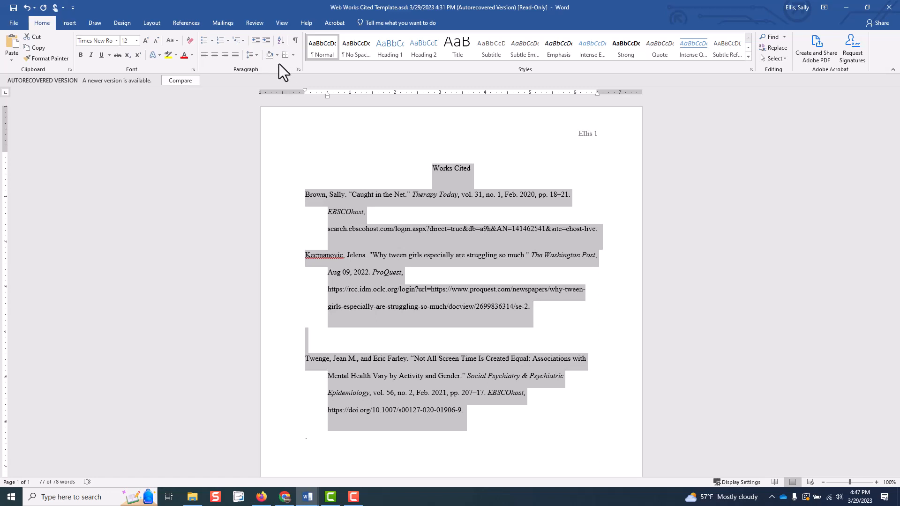
pyautogui.press('F9')
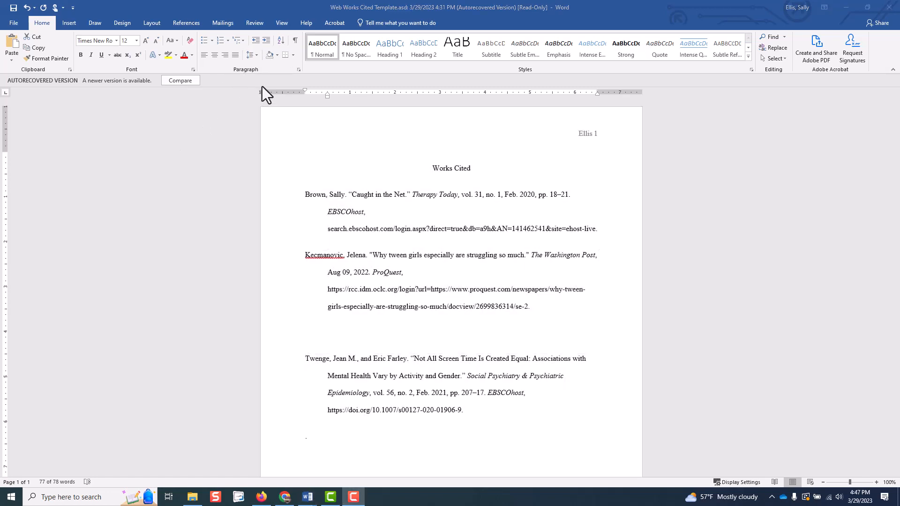
pyautogui.click(299, 72)
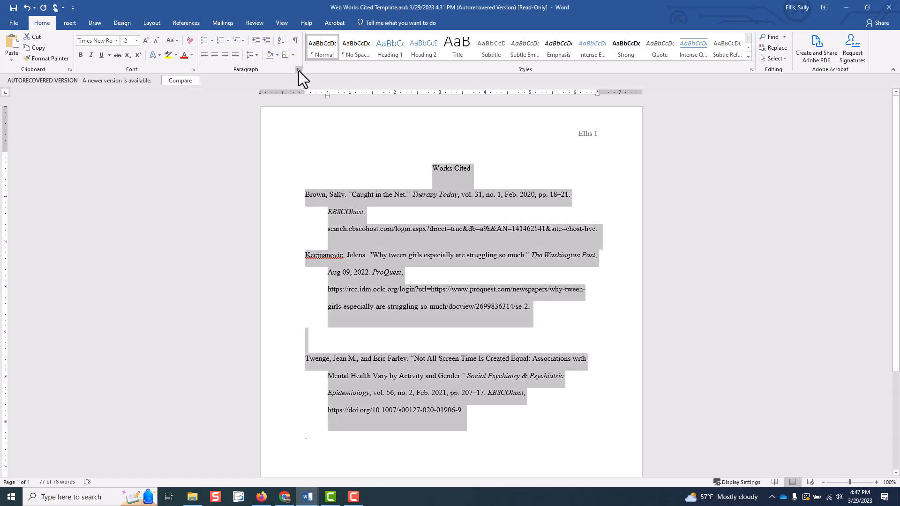
pyautogui.click(299, 71)
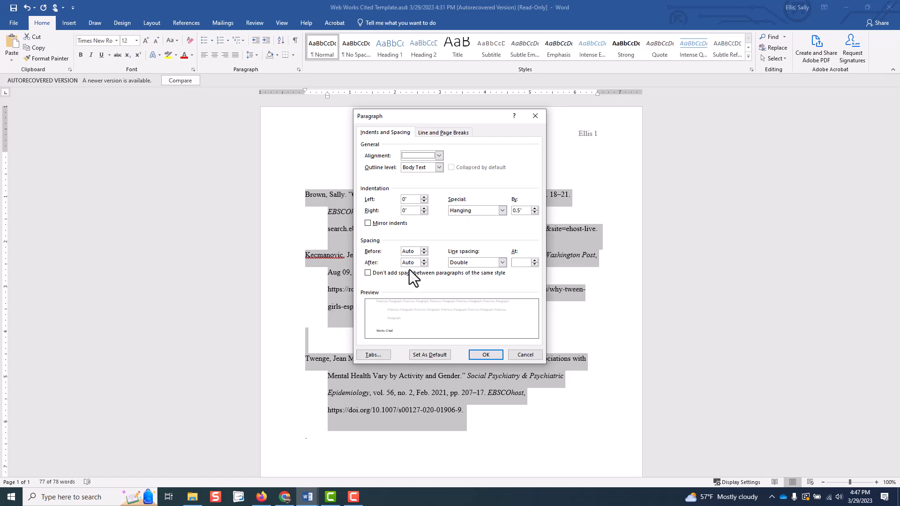
pyautogui.click(368, 273)
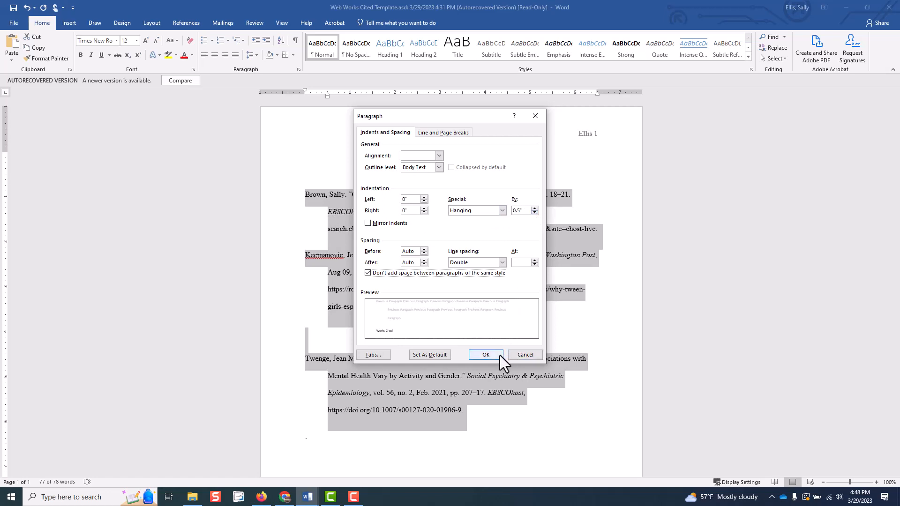
pyautogui.click(483, 356)
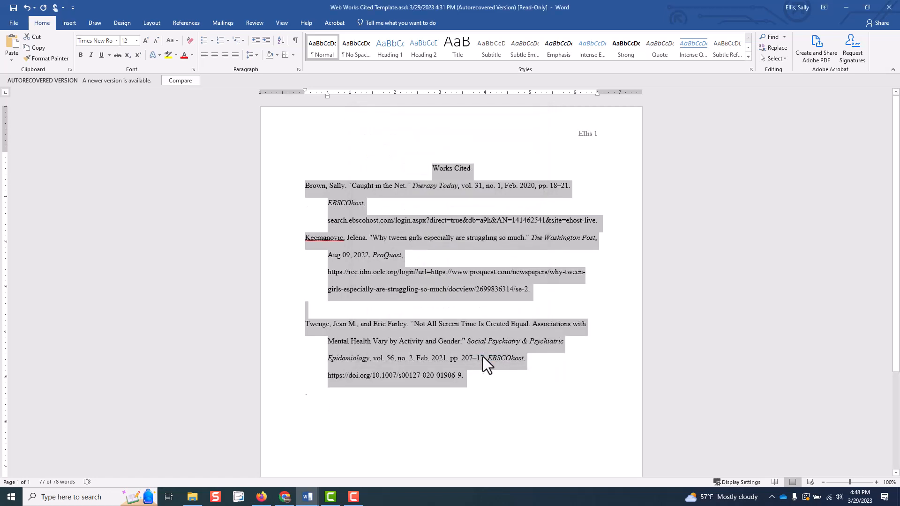
pyautogui.click(450, 308)
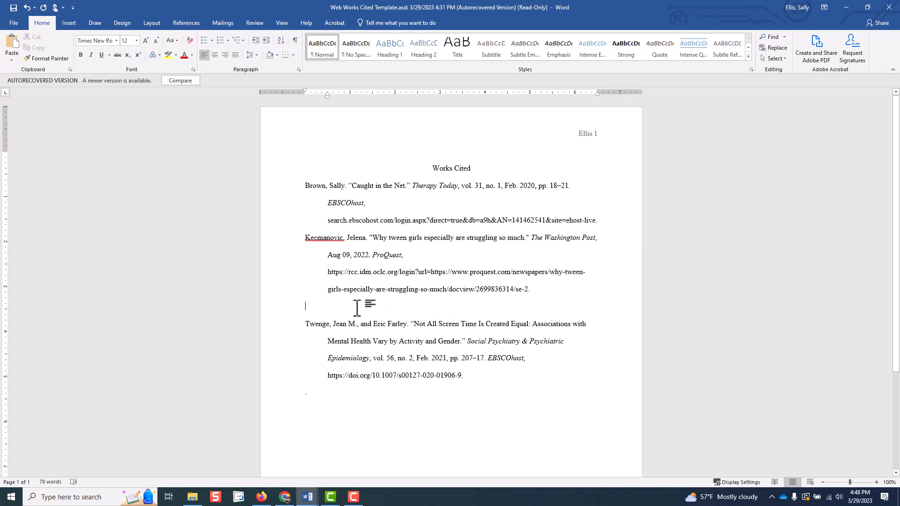
pyautogui.press('Delete')
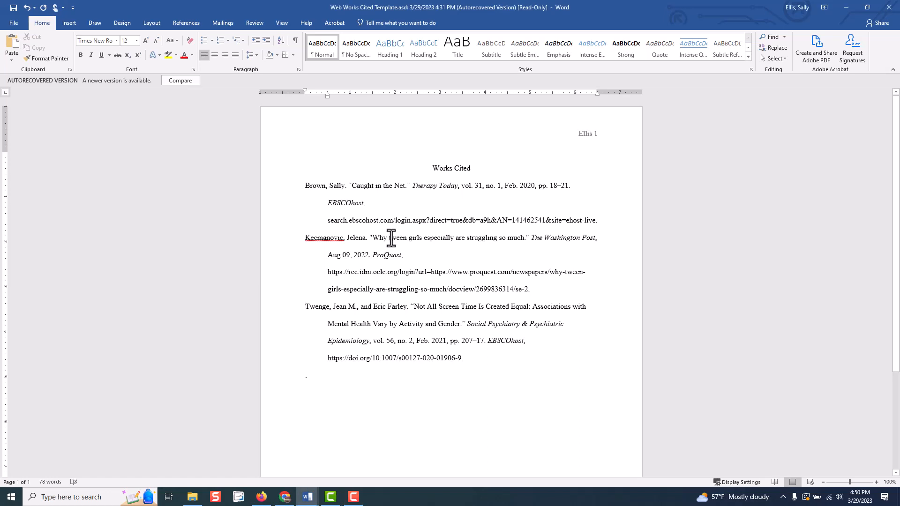
# Capitalize "Tween", "Girls" and "Especially" in the Washington Post article's title
pyautogui.press('BackSpace')
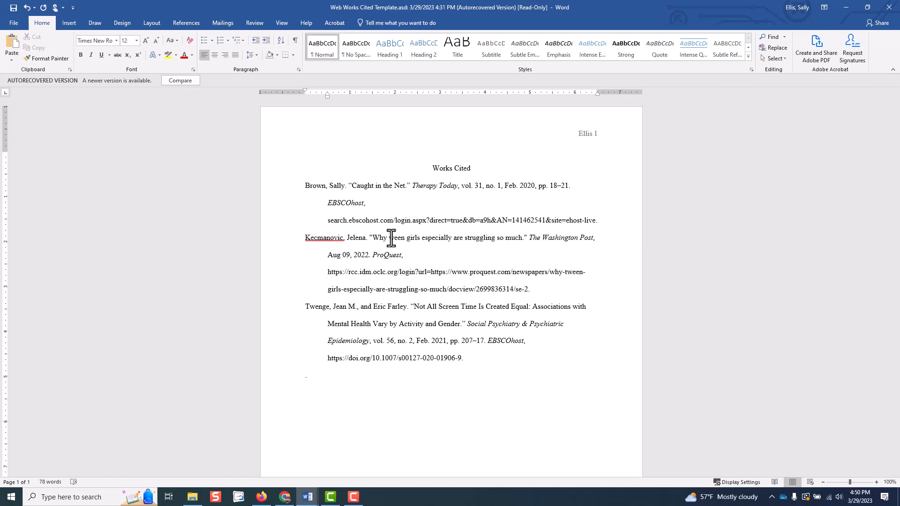
pyautogui.write('T')
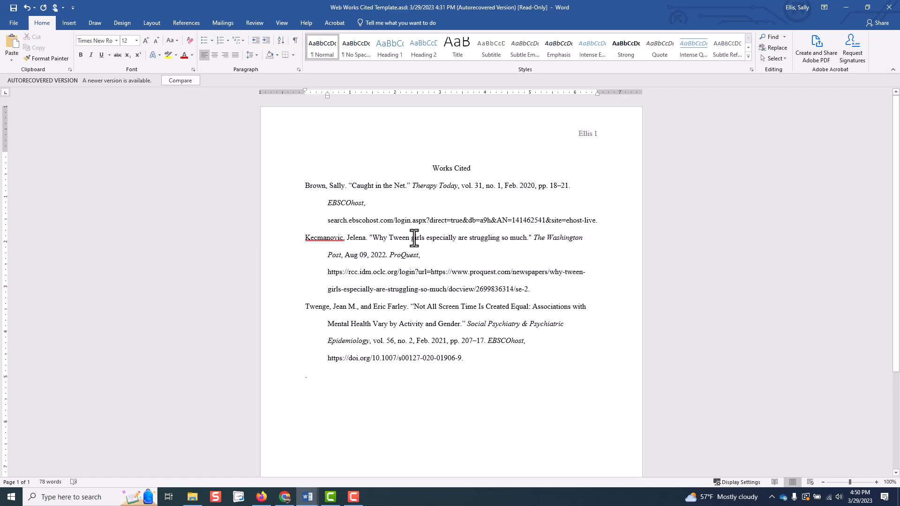
pyautogui.click(414, 239)
pyautogui.press('BackSpace')
pyautogui.write('G')
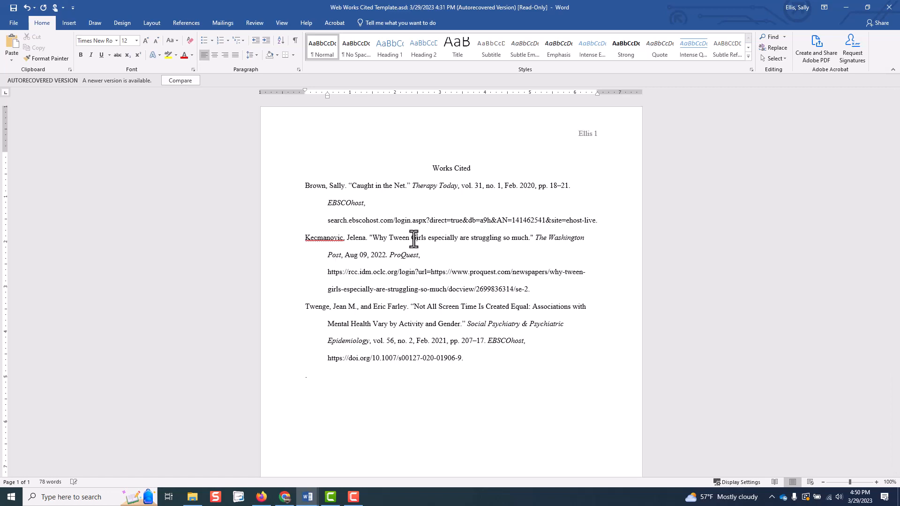
pyautogui.click(430, 239)
pyautogui.press('BackSpace')
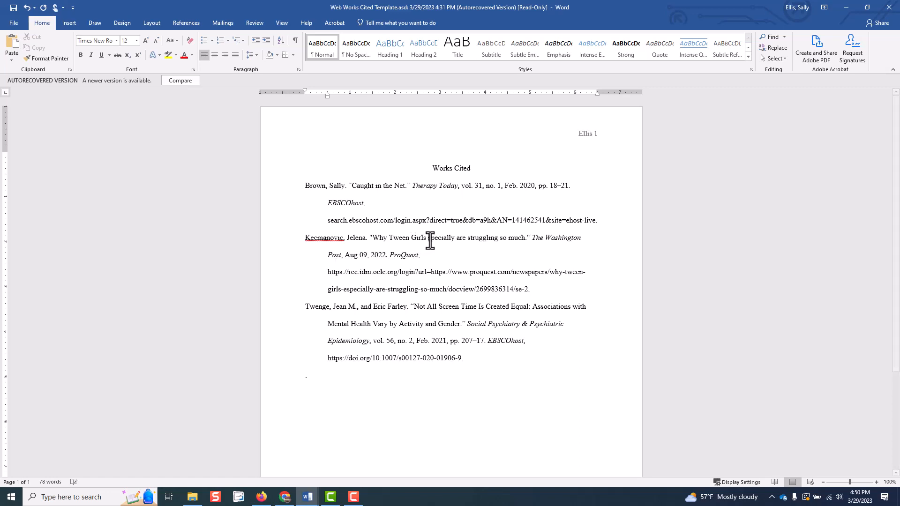
pyautogui.write('E')
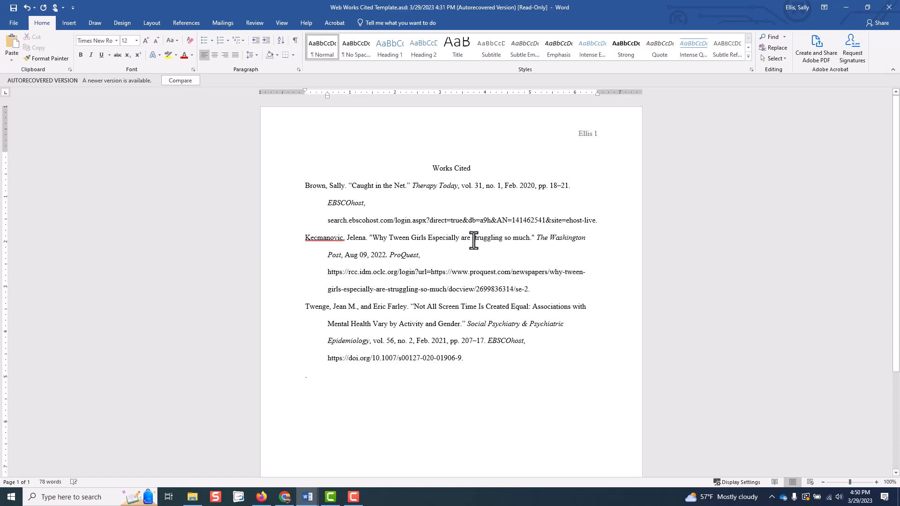
# Capitalize the remaining title words "Struggling", "So", "Much" and "Are" in the Washington Post entry
pyautogui.click(474, 239)
pyautogui.press('BackSpace')
pyautogui.write('S')
pyautogui.click(507, 239)
pyautogui.press('Delete')
pyautogui.write('S')
pyautogui.click(520, 239)
pyautogui.press('BackSpace')
pyautogui.write('M')
pyautogui.click(463, 239)
pyautogui.press('Delete')
pyautogui.write('A')
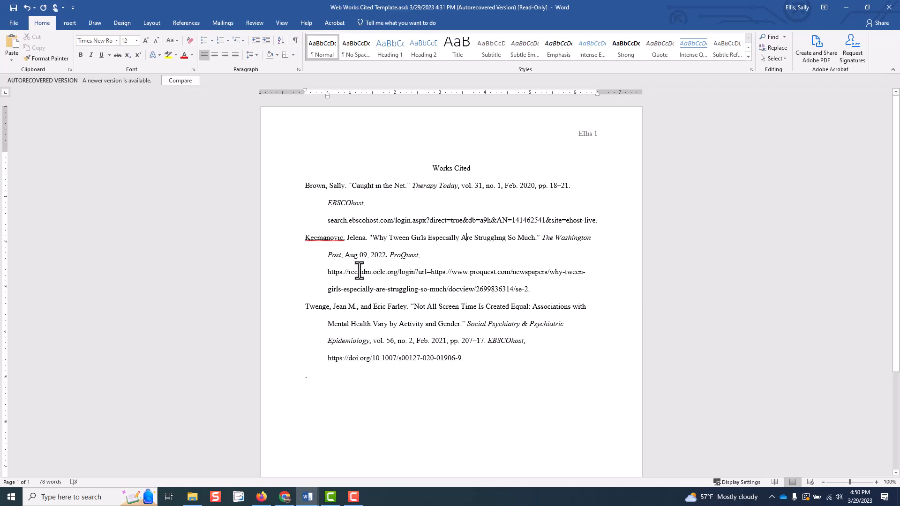
pyautogui.moveTo(327, 272); pyautogui.dragTo(347, 272)
pyautogui.press('Delete')
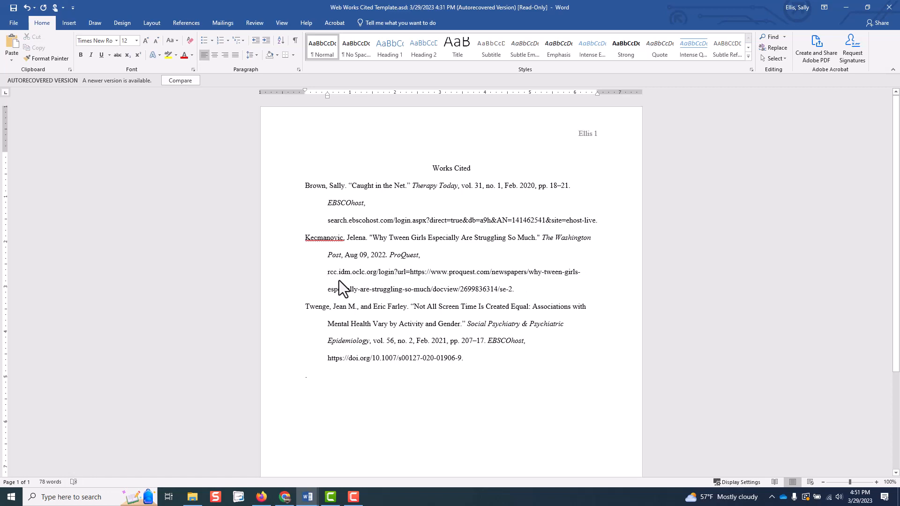